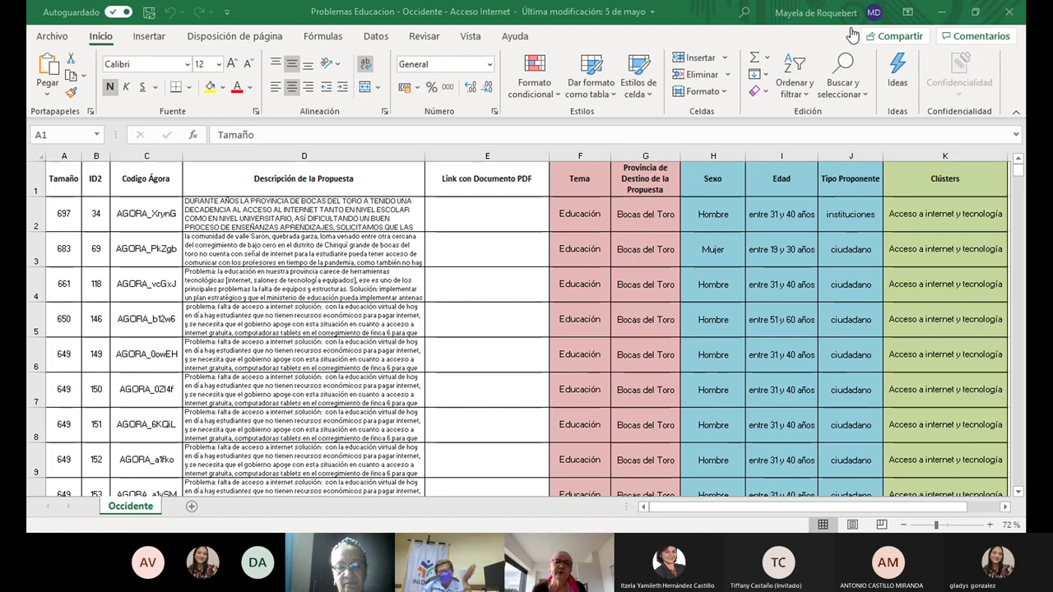
# - Enlarge the sheet to 100% and look over the Bocas del Toro proposal descriptions
pyautogui.click(851, 34)
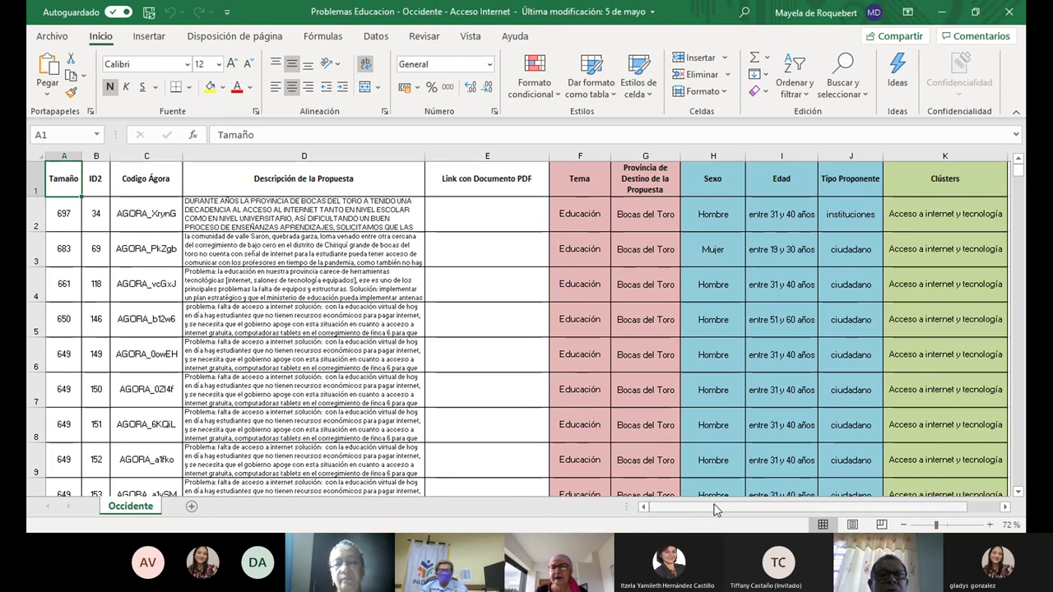
pyautogui.moveTo(936, 528); pyautogui.dragTo(940, 531)
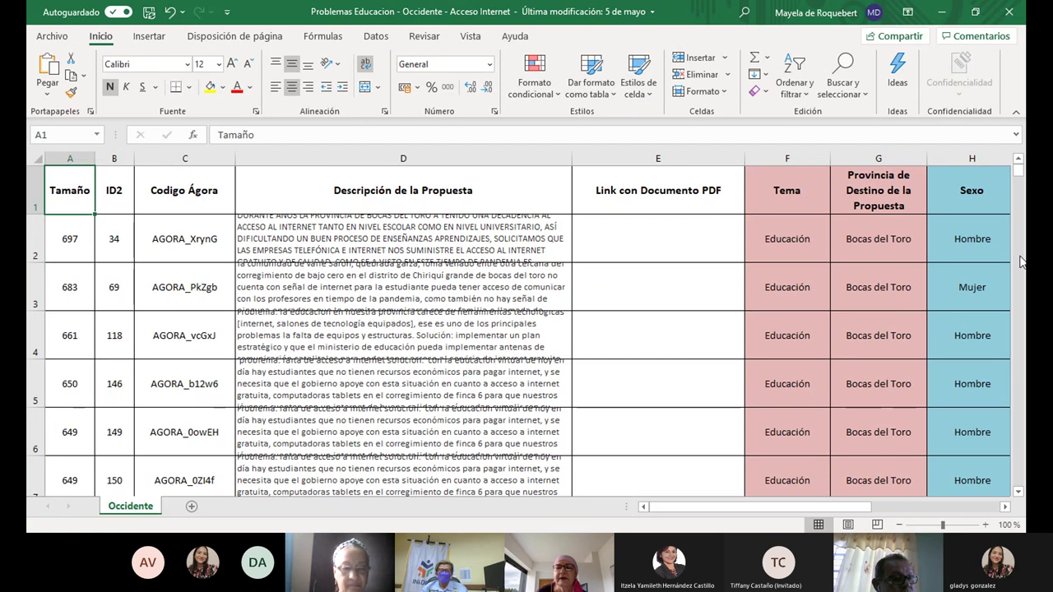
pyautogui.scroll(-8, 365, 271)
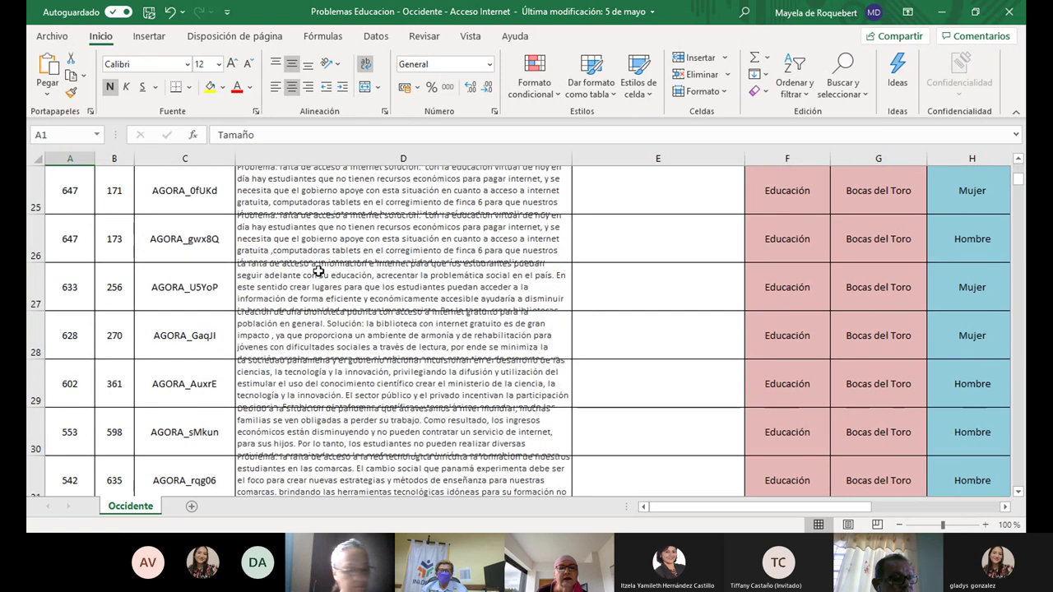
pyautogui.scroll(1, 317, 271)
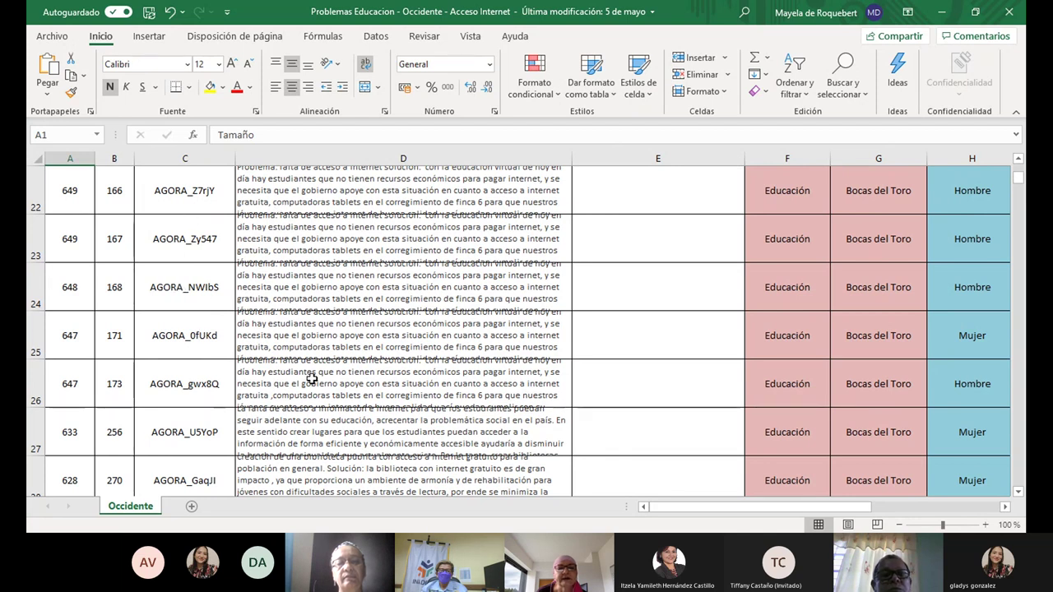
pyautogui.scroll(7, 325, 317)
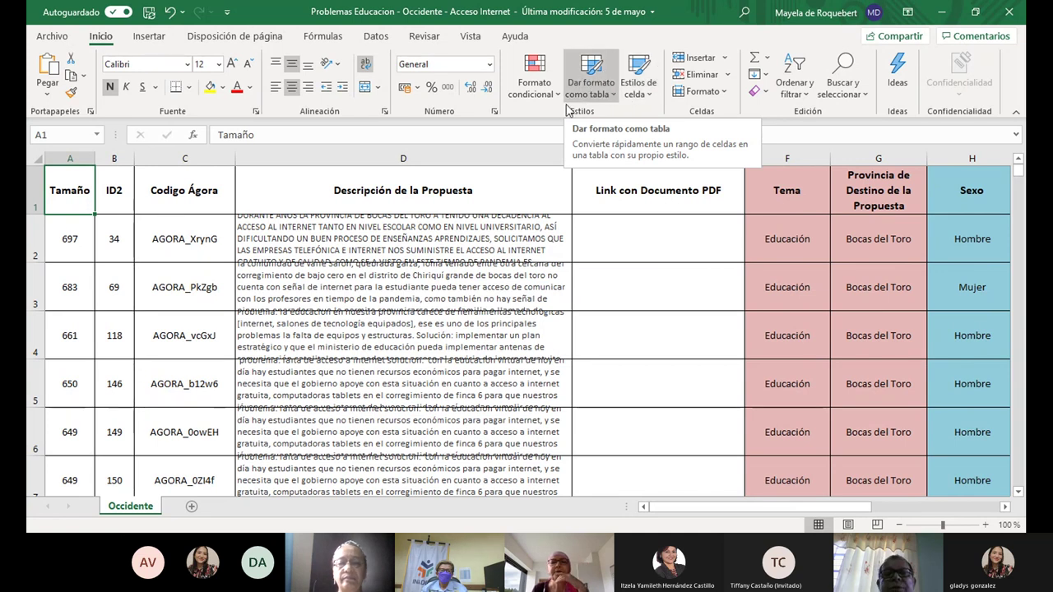
# - Turn on filtering for the header row of the proposals table
pyautogui.click(377, 36)
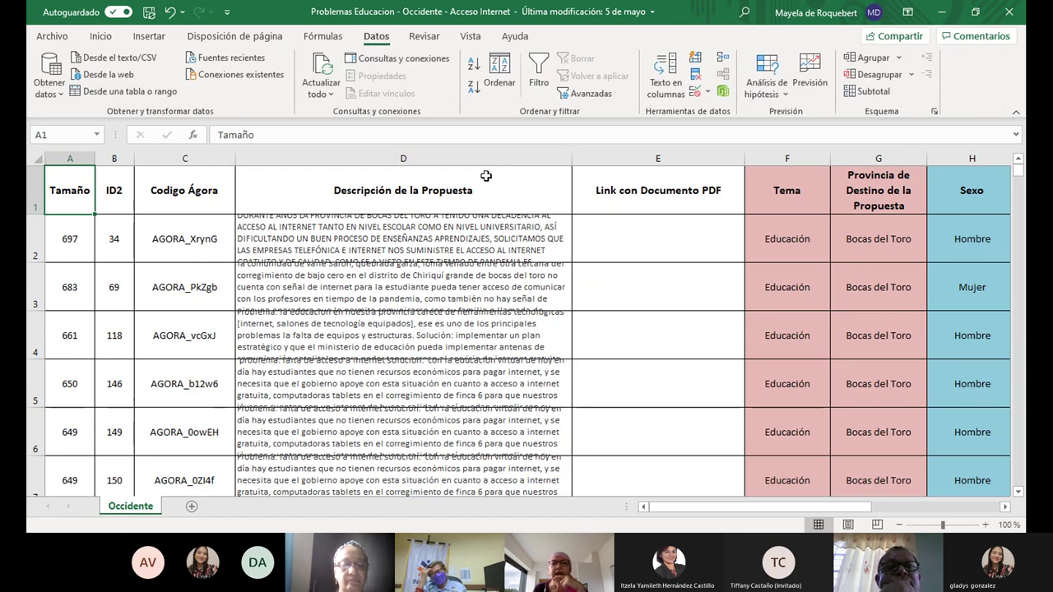
pyautogui.click(541, 82)
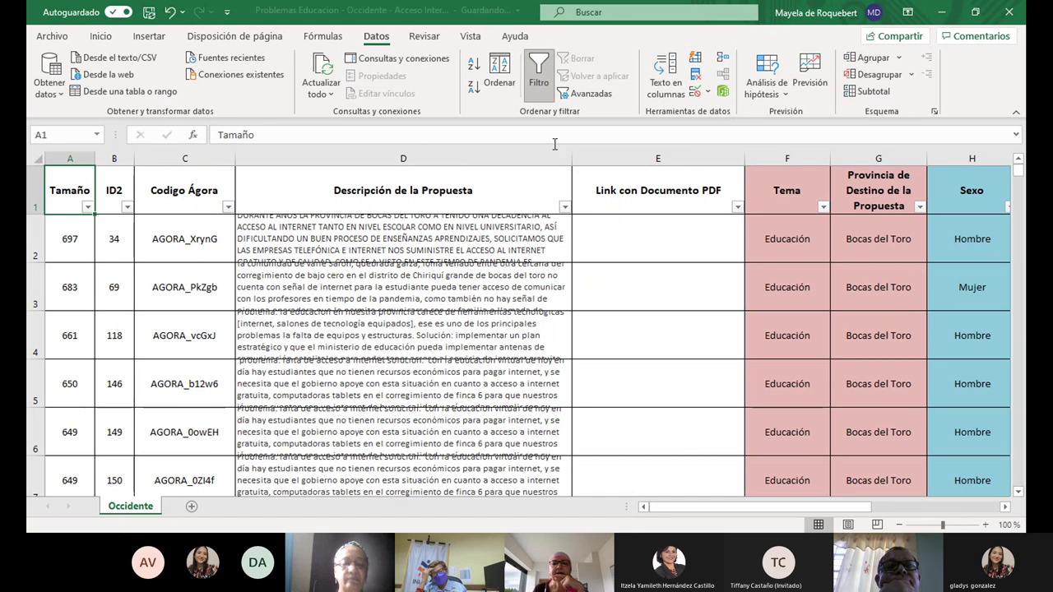
# - Search the filter values of Descripción de la Propuesta for "equidad digital", repeat the search, and clear it
pyautogui.click(564, 207)
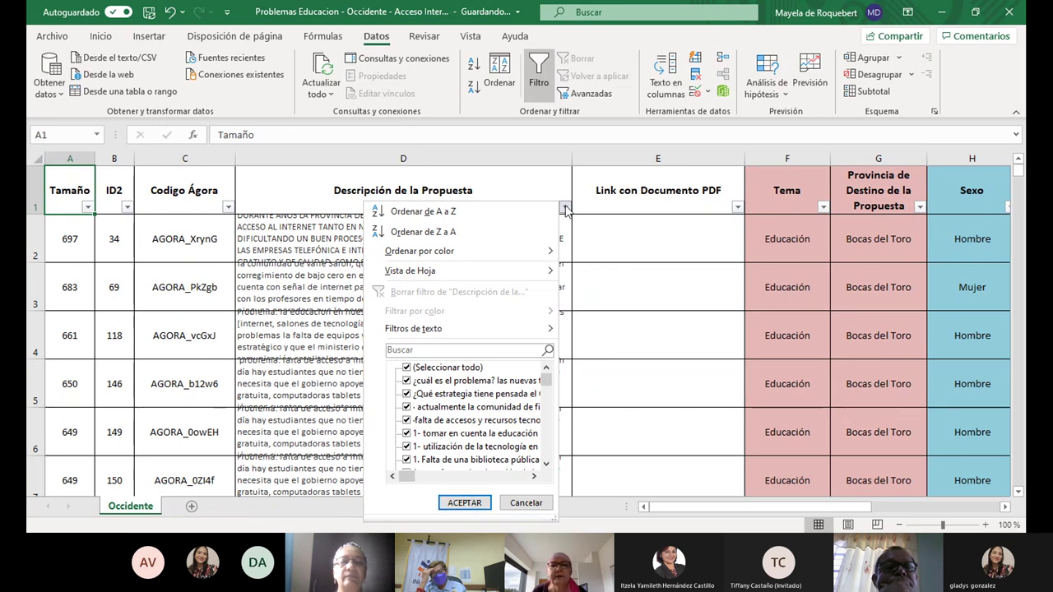
pyautogui.click(473, 350)
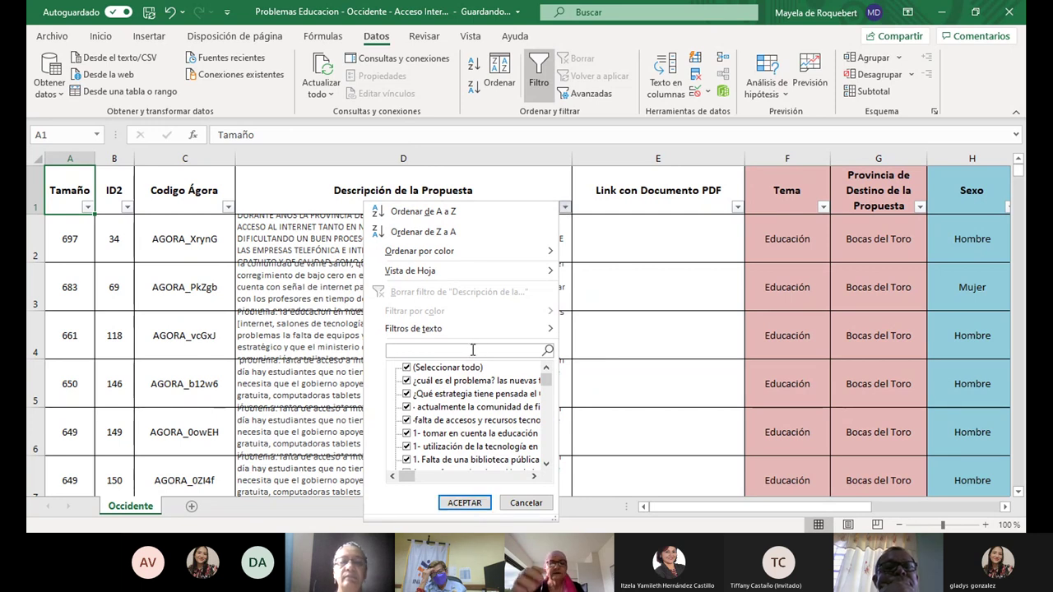
pyautogui.write('equida')
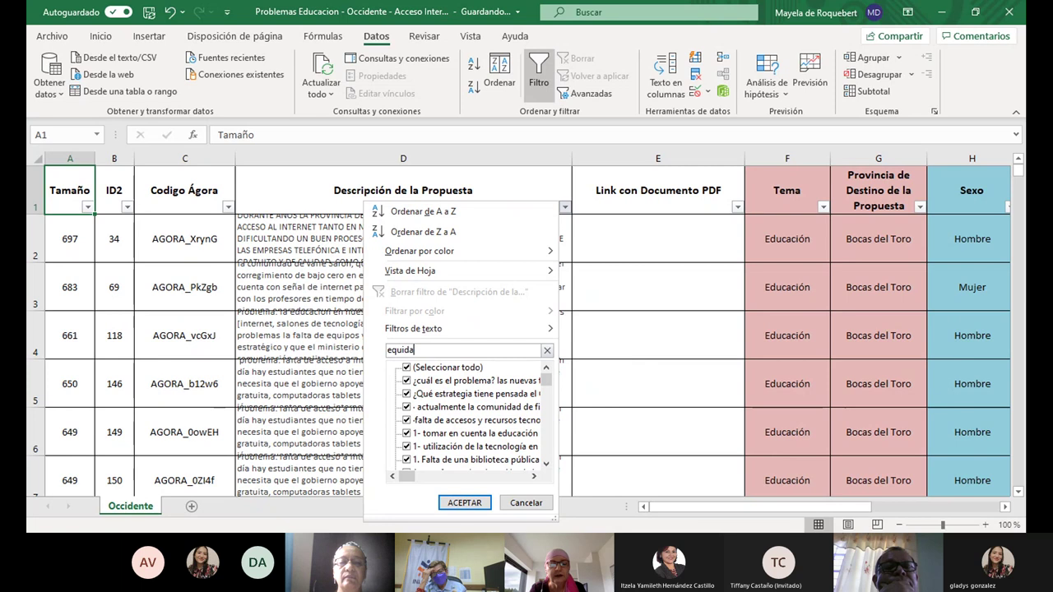
pyautogui.write('d digit')
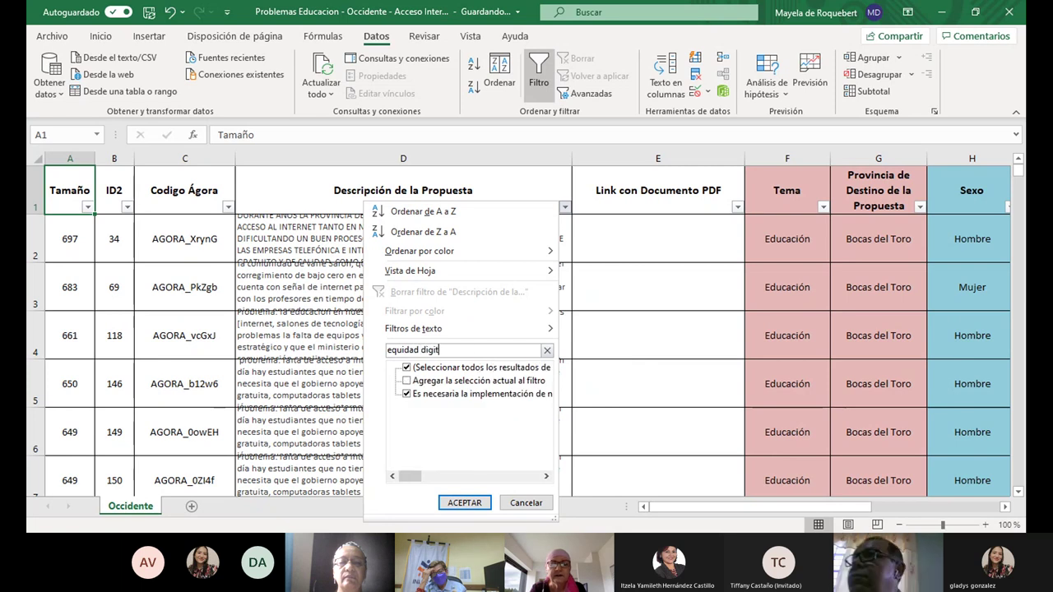
pyautogui.write('al')
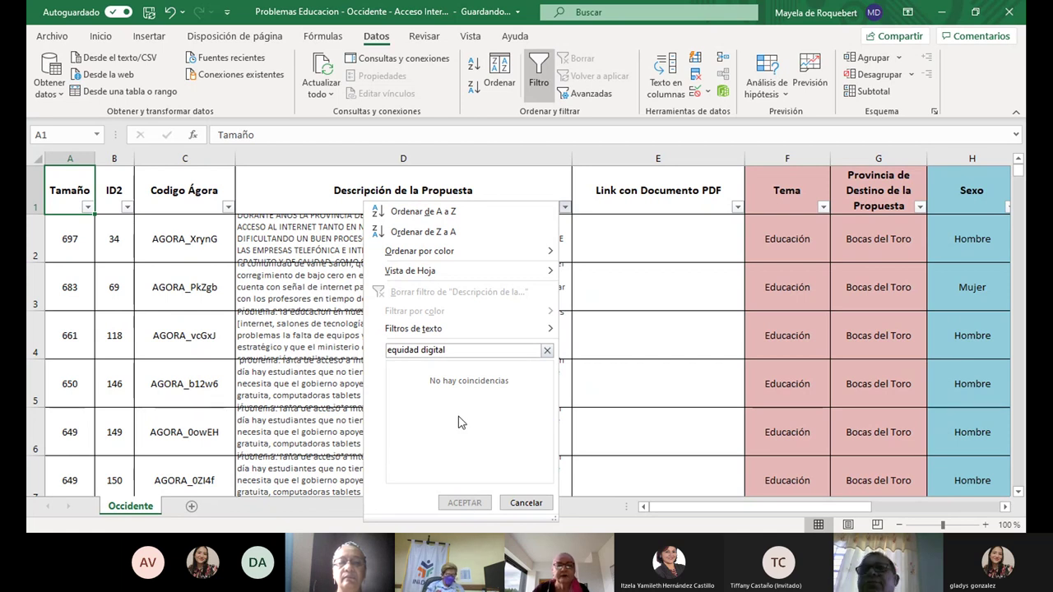
pyautogui.tripleClick(459, 350)
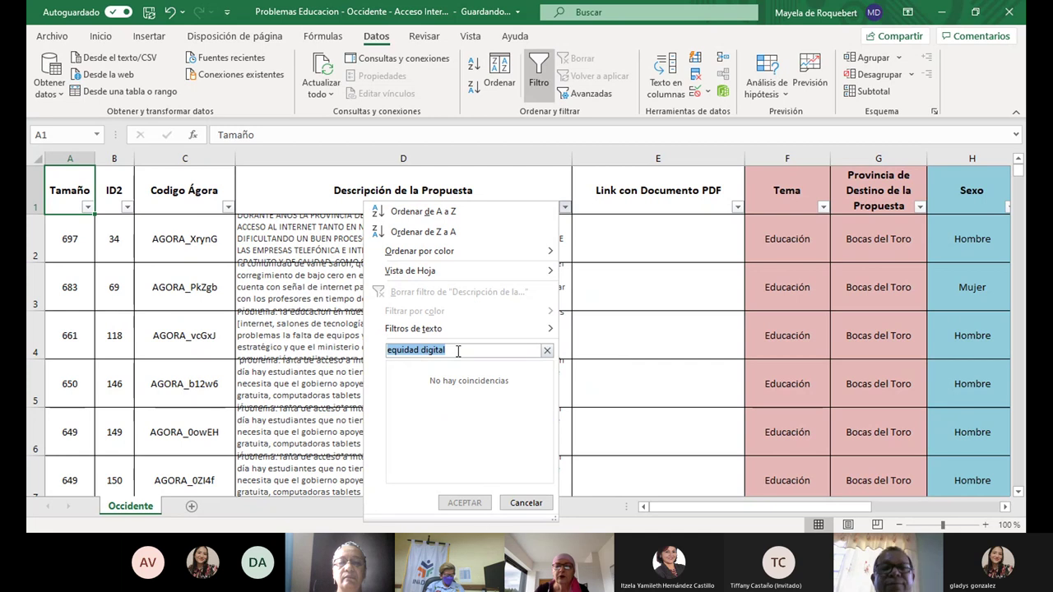
pyautogui.press('BackSpace')
pyautogui.write('e')
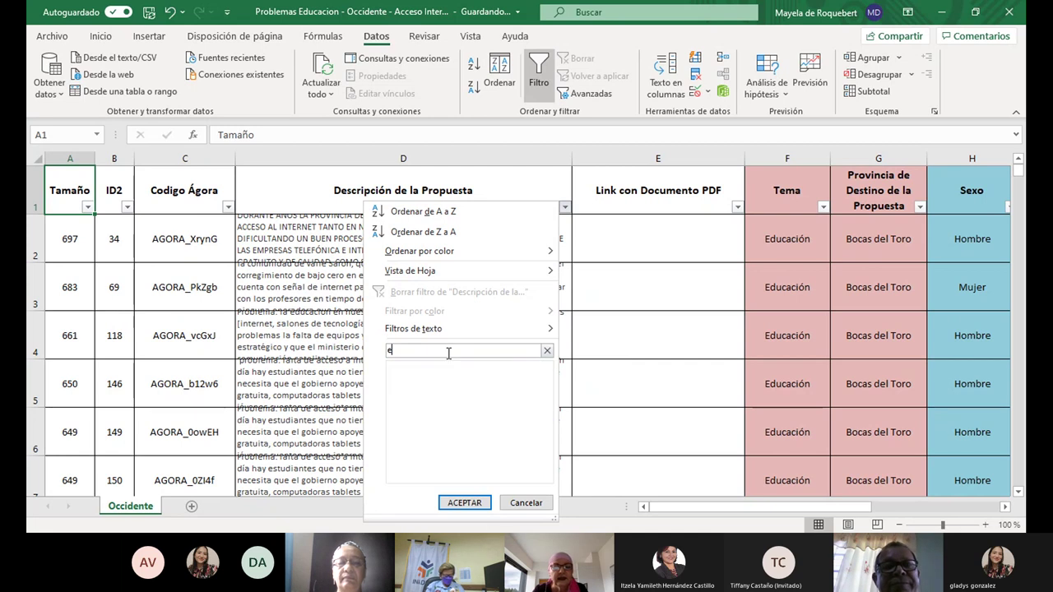
pyautogui.write('quidad')
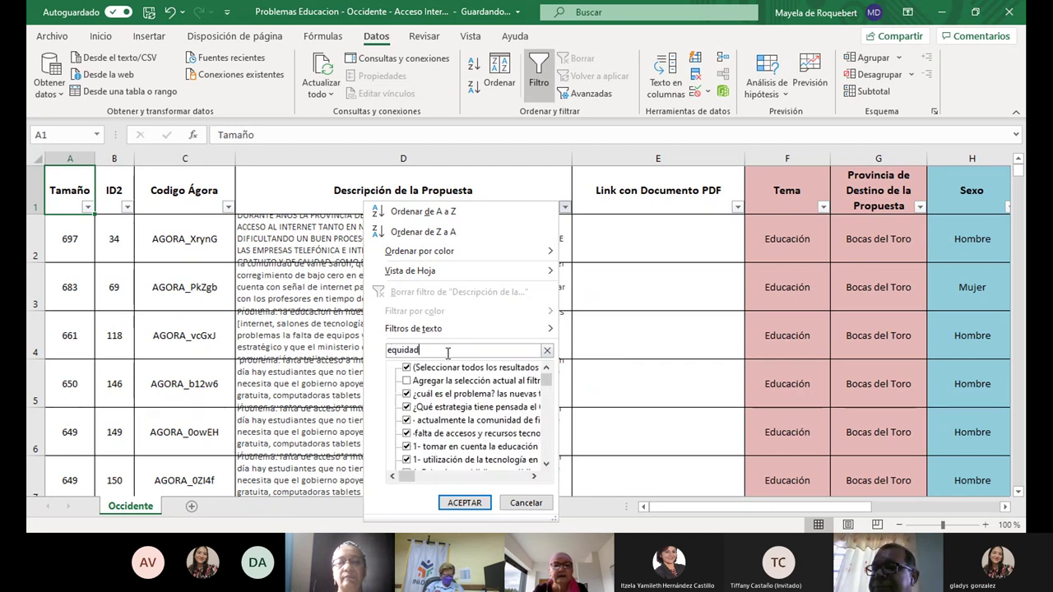
pyautogui.write(' digi')
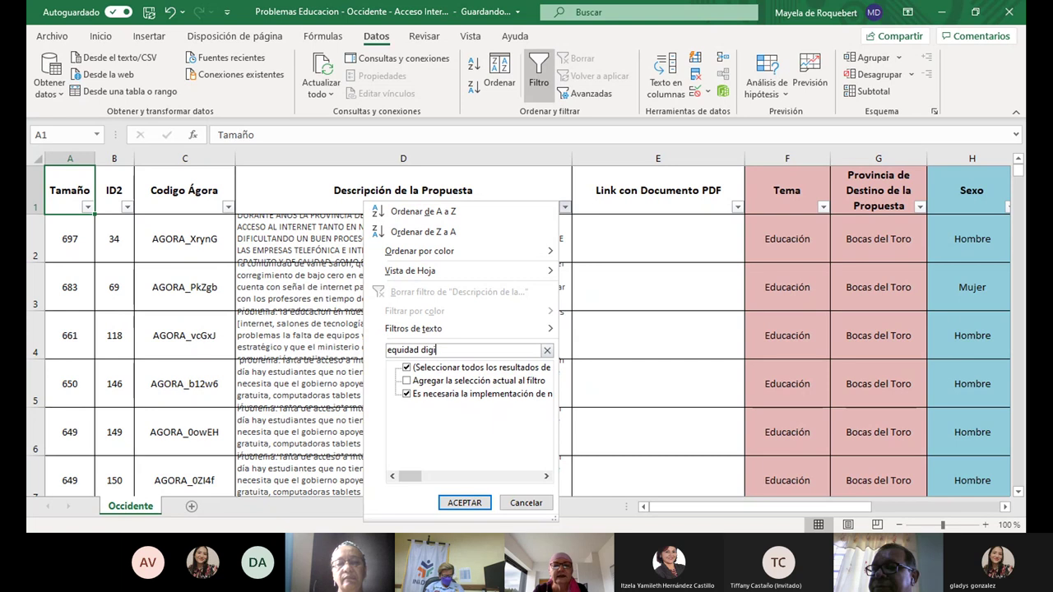
pyautogui.write('ta')
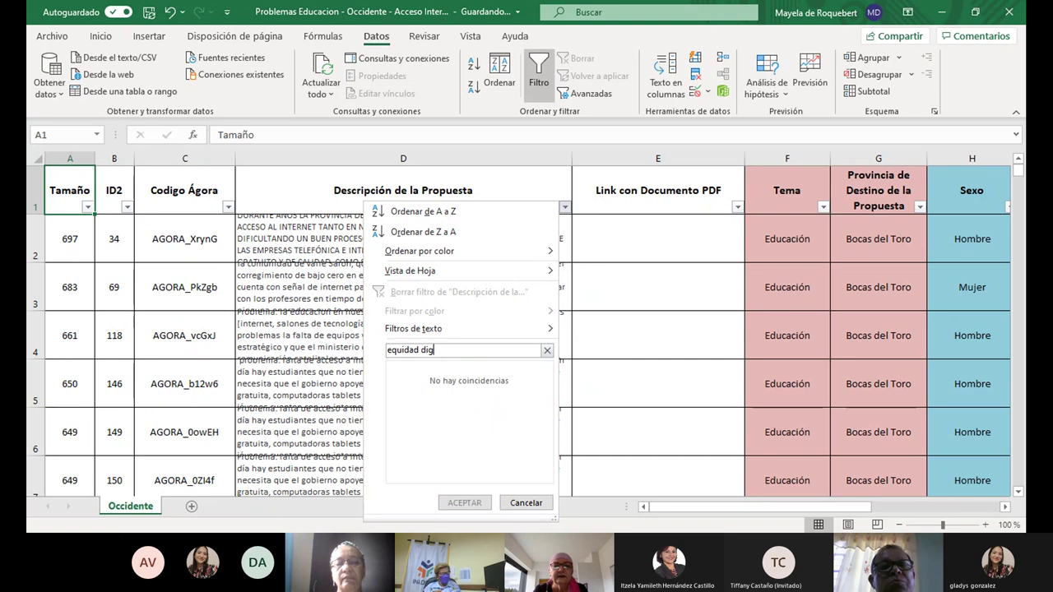
pyautogui.press('BackSpace')
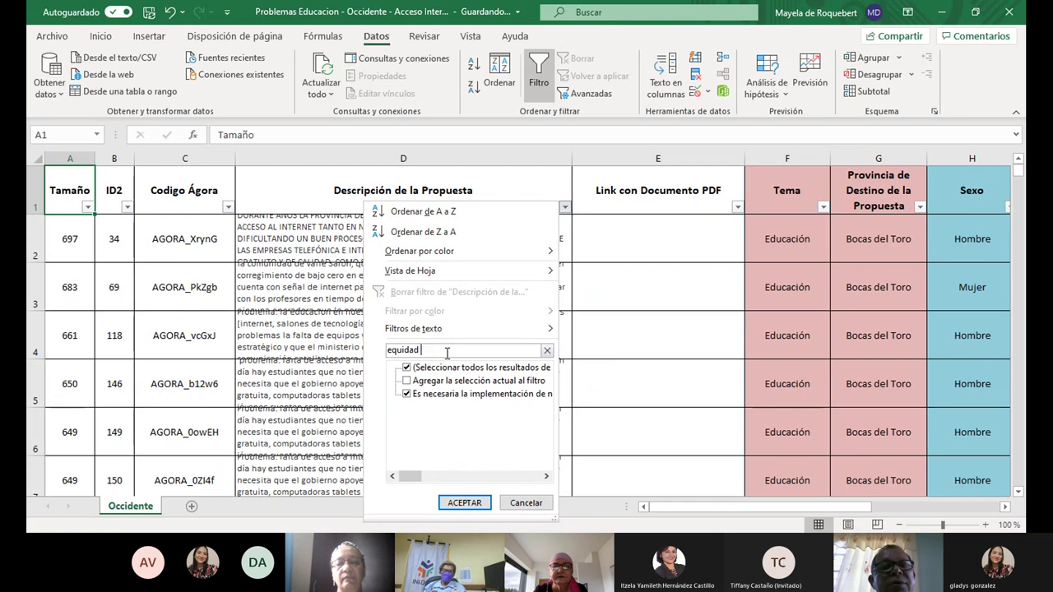
pyautogui.press('BackSpace')
pyautogui.press('BackSpace')
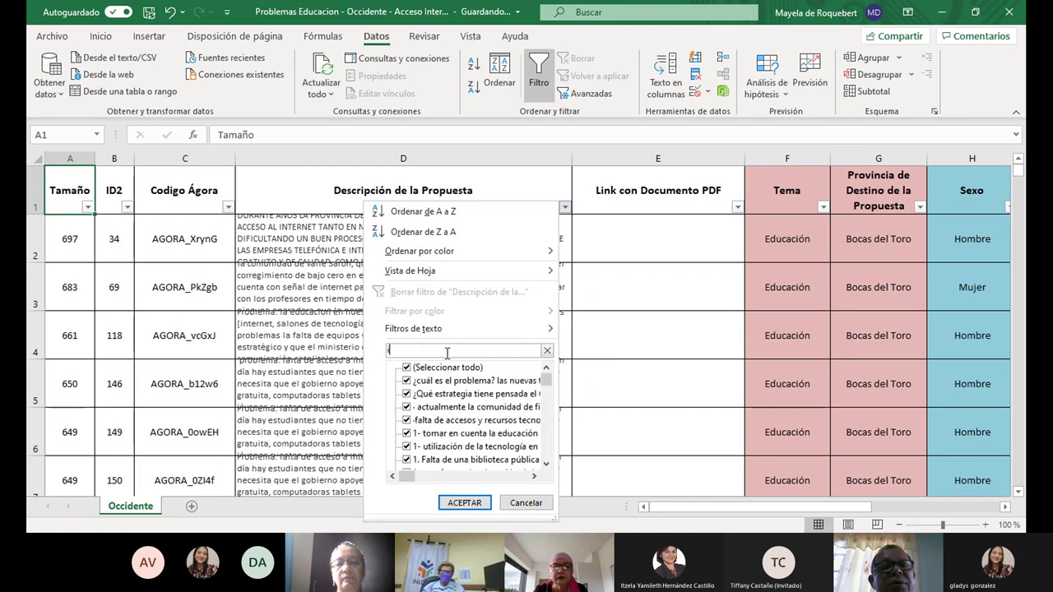
# - Search the filter values of Descripción de la Propuesta for "inclusion" and clear the search
pyautogui.write('inclusi')
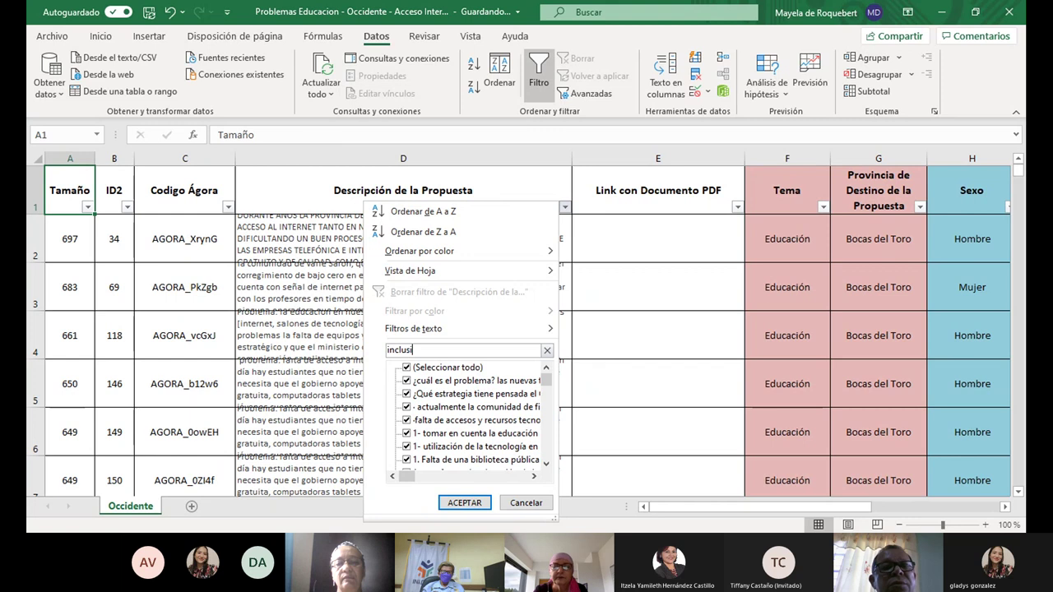
pyautogui.write('ón')
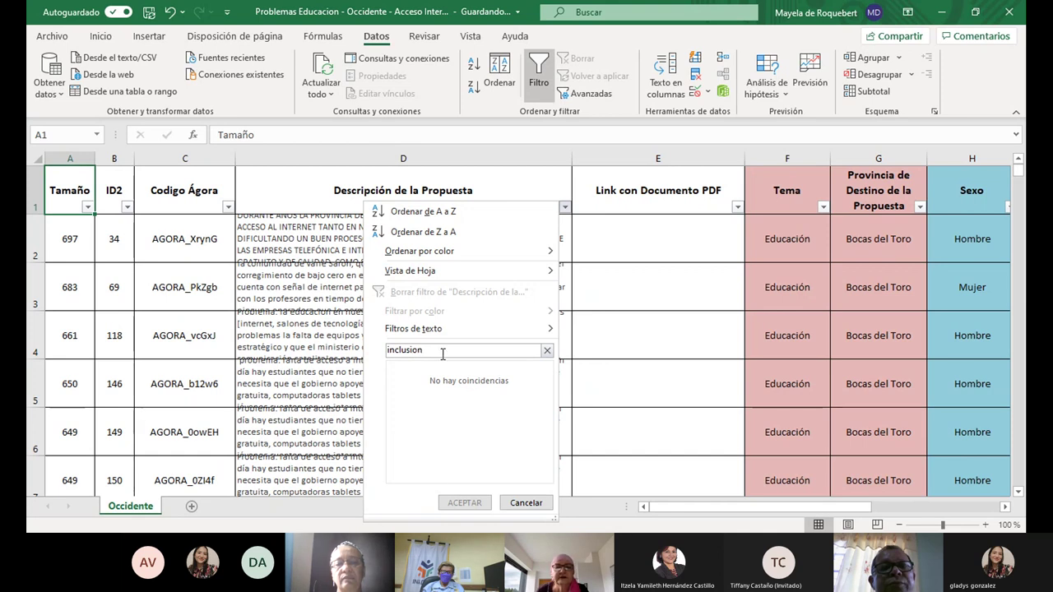
pyautogui.press('BackSpace')
pyautogui.press('BackSpace')
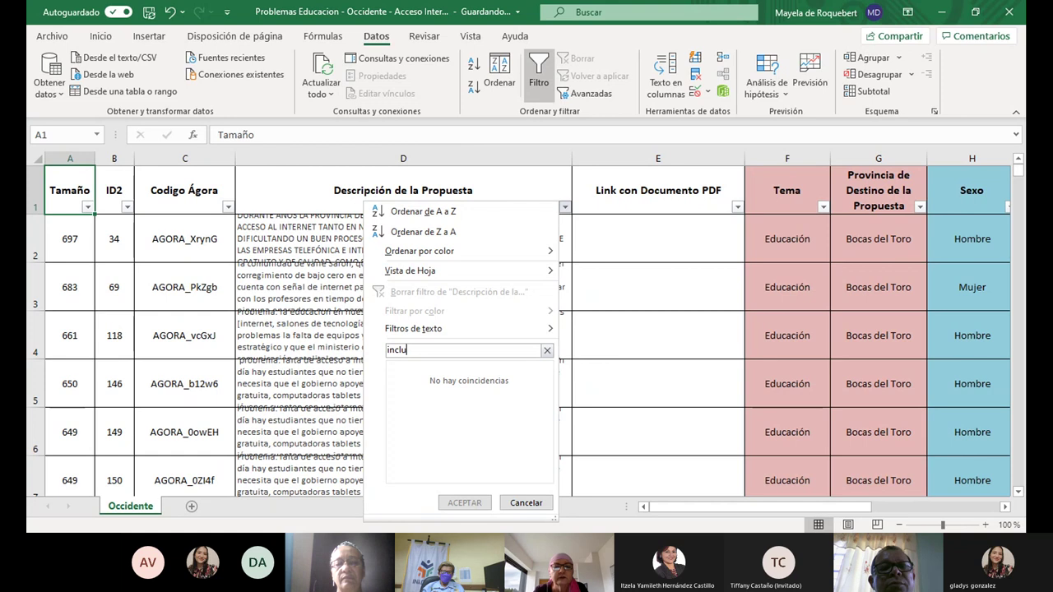
pyautogui.press('BackSpace')
pyautogui.press('BackSpace')
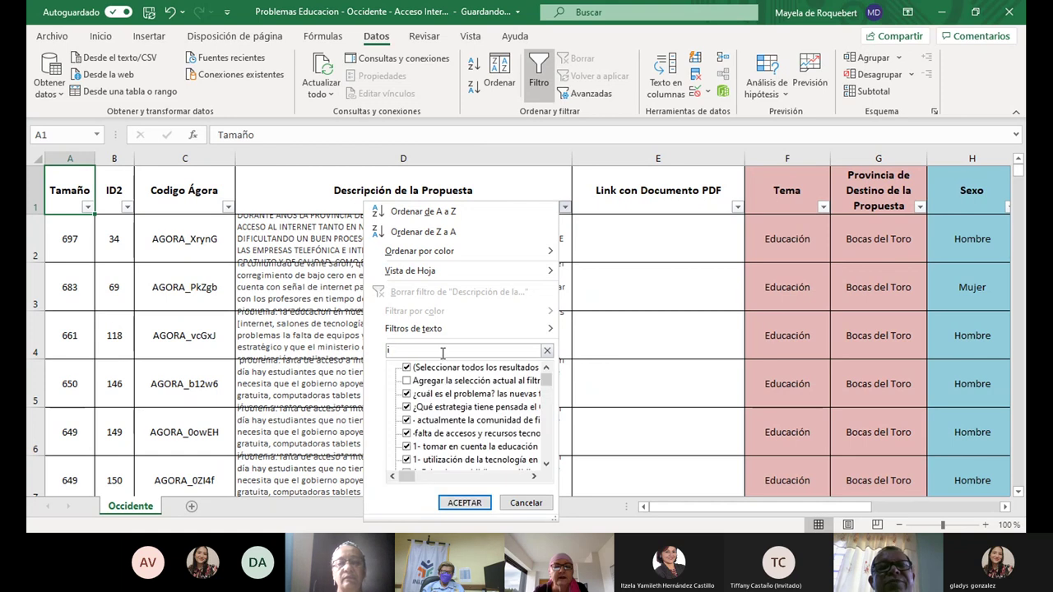
pyautogui.press('BackSpace')
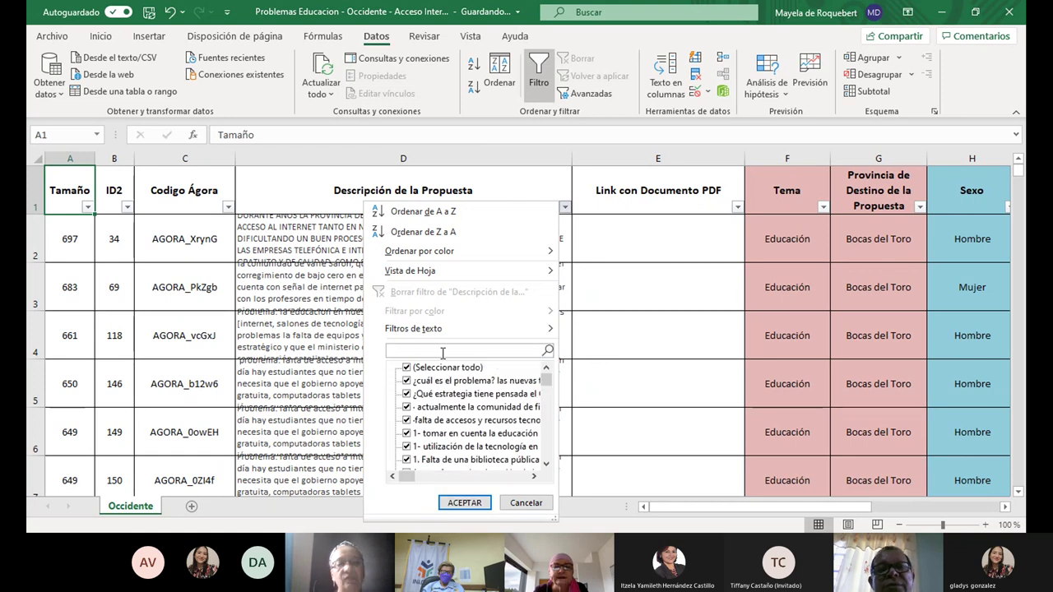
# - Filter Descripción de la Propuesta to the proposals containing "internet"
pyautogui.write('interne')
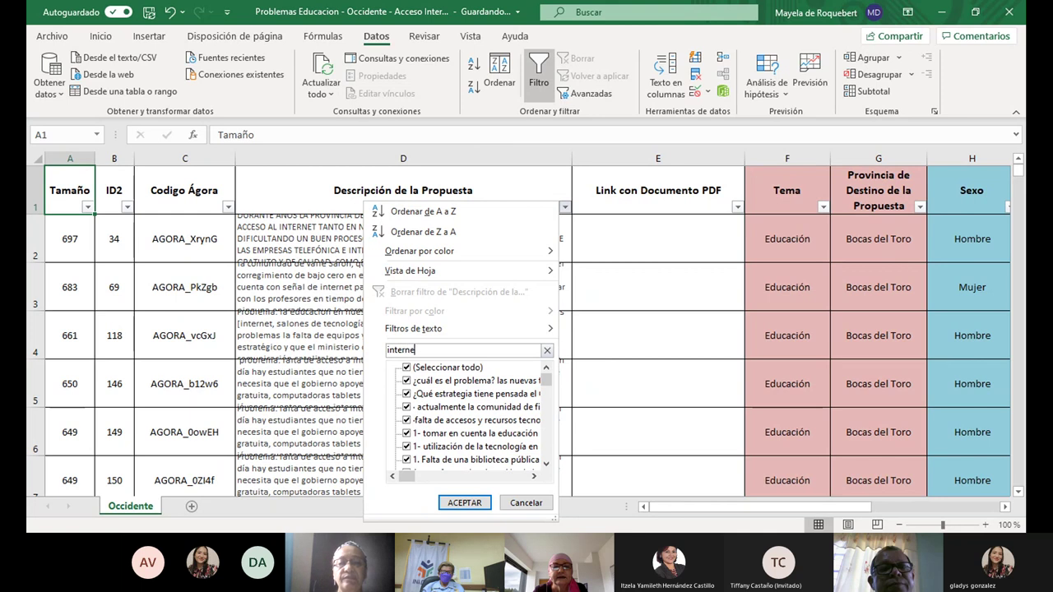
pyautogui.write('t')
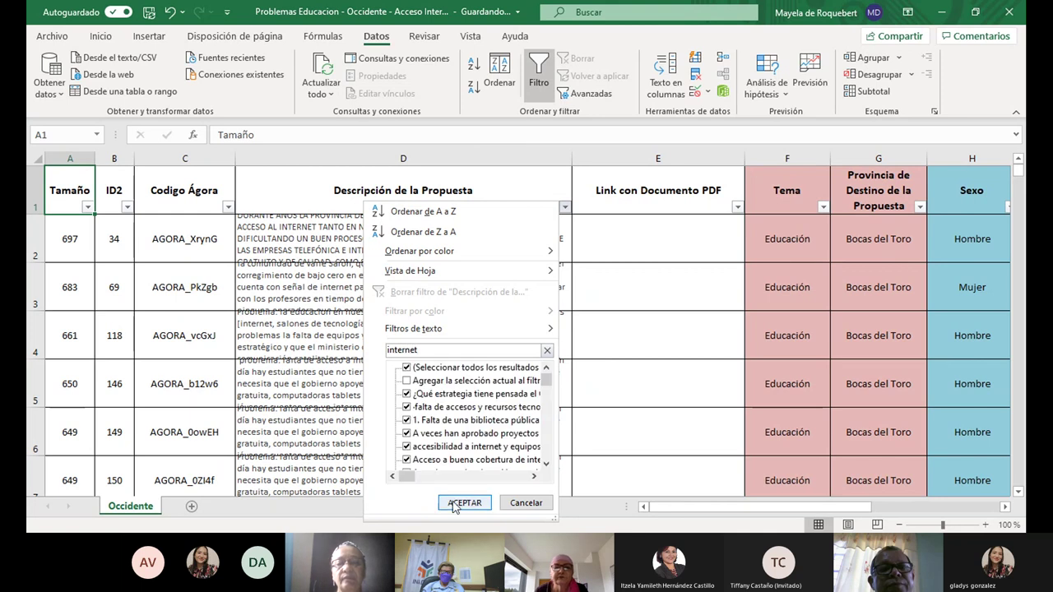
pyautogui.click(463, 504)
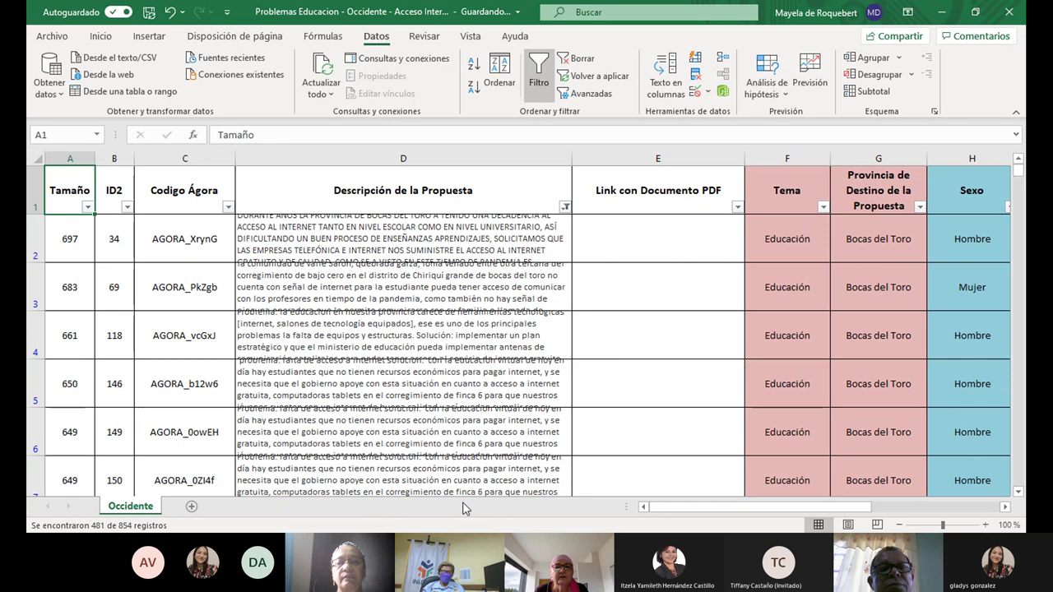
# - Examine the filtered internet proposals through the end of the table, including the Ngäbe Buglé entries
pyautogui.scroll(-13, 408, 336)
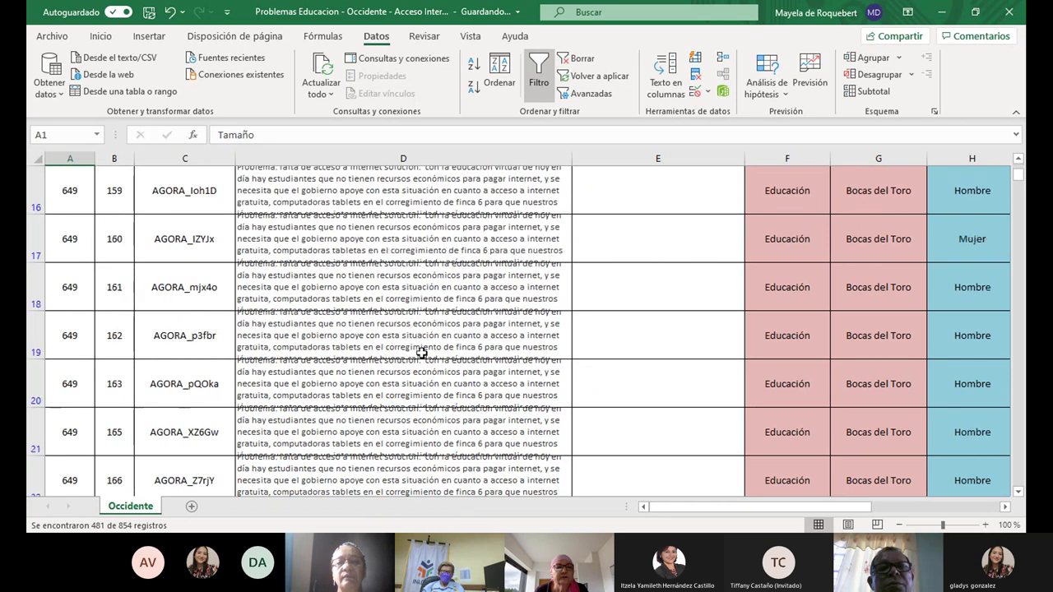
pyautogui.scroll(-15, 425, 358)
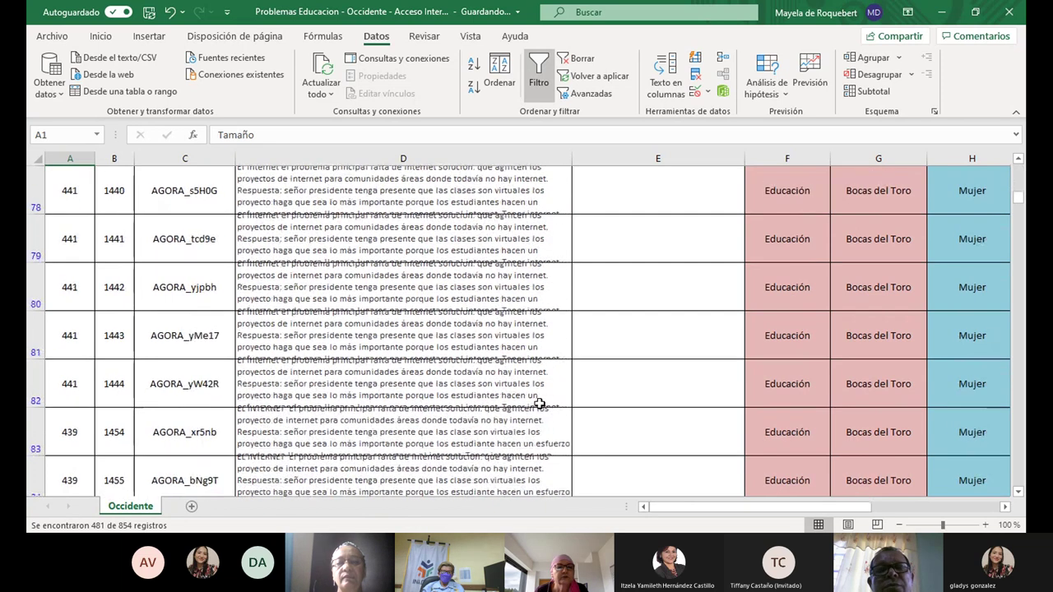
pyautogui.scroll(-2, 1018, 323)
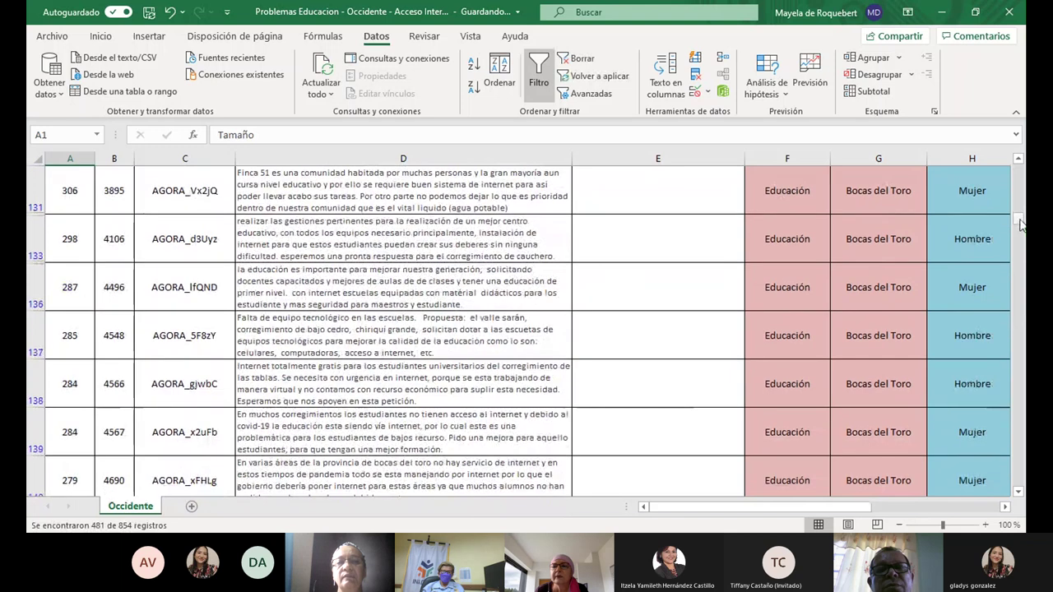
pyautogui.moveTo(1019, 217); pyautogui.dragTo(1006, 487)
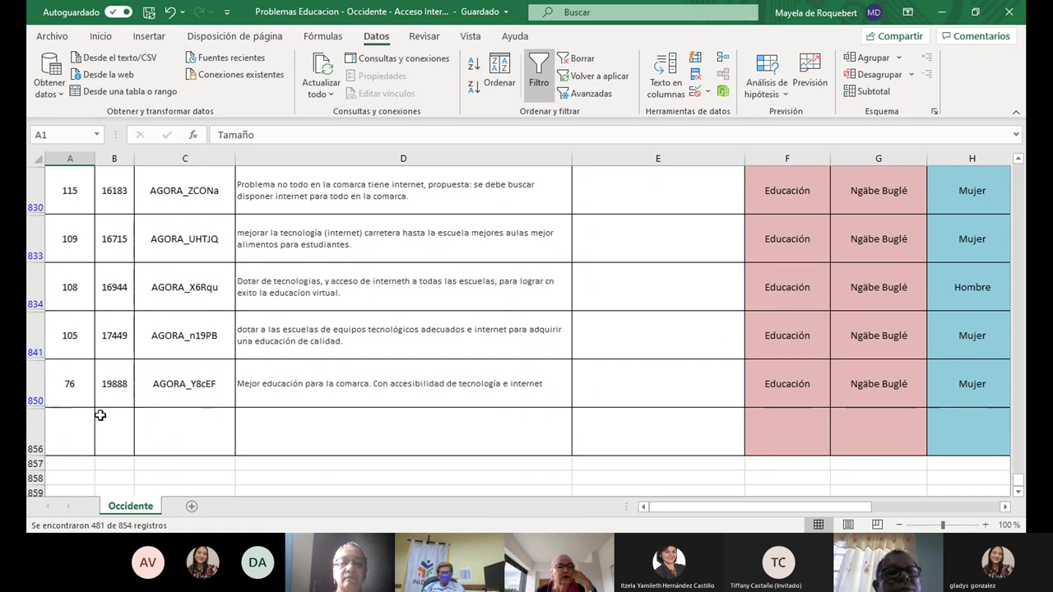
pyautogui.scroll(5, 100, 415)
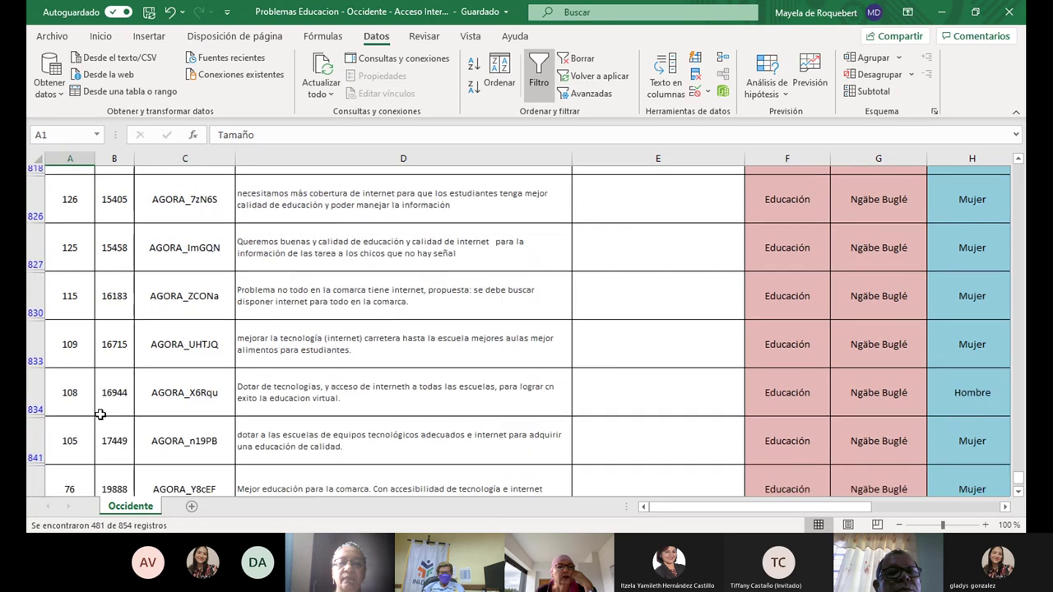
pyautogui.scroll(1, 100, 415)
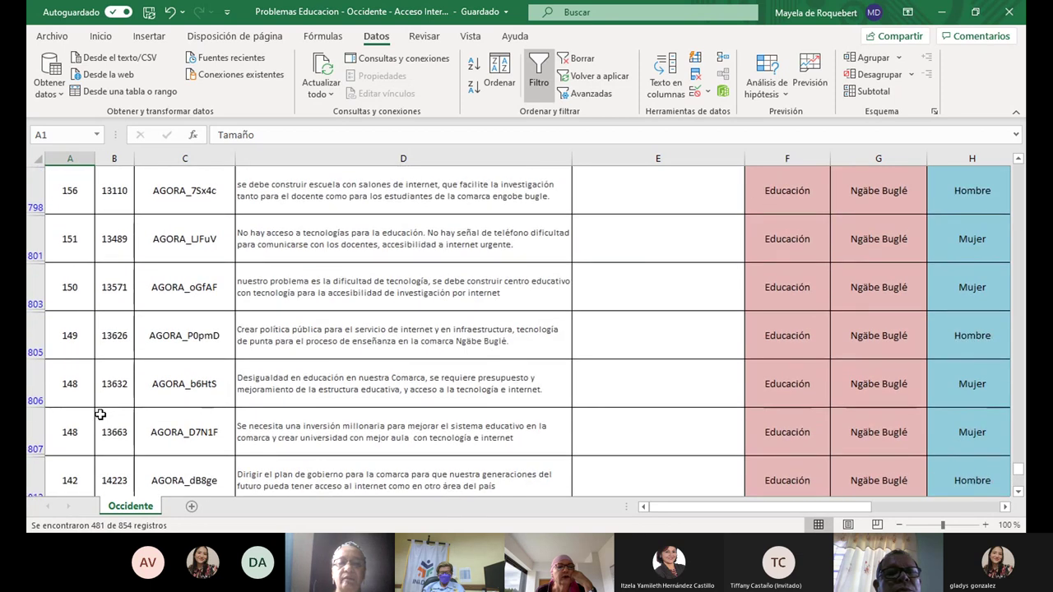
pyautogui.scroll(1, 100, 415)
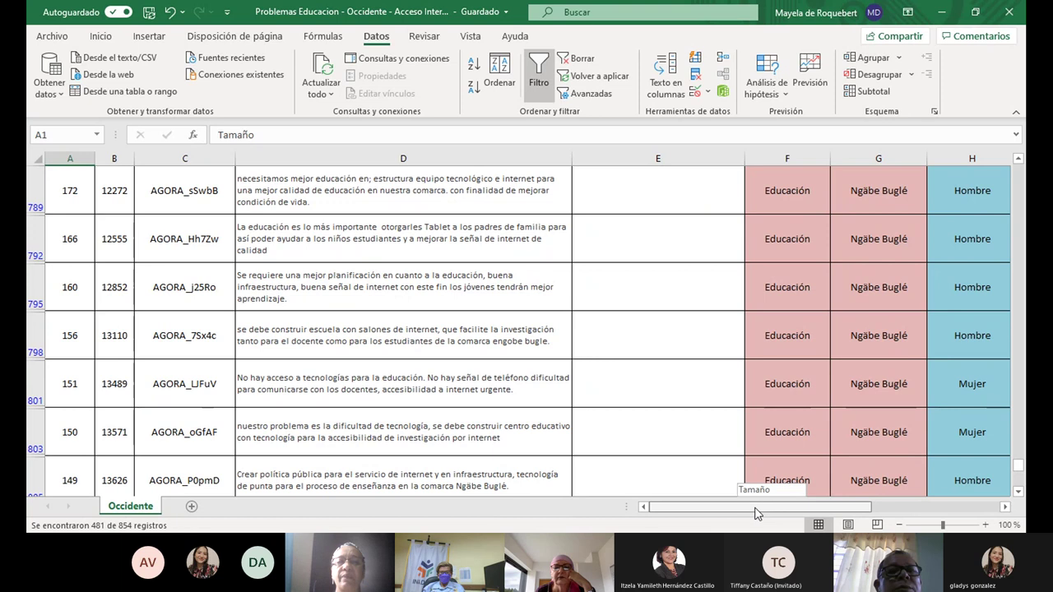
pyautogui.moveTo(757, 514)
pyautogui.mouseDown()
pyautogui.moveTo(772, 515)
pyautogui.moveTo(754, 515)
pyautogui.mouseUp()
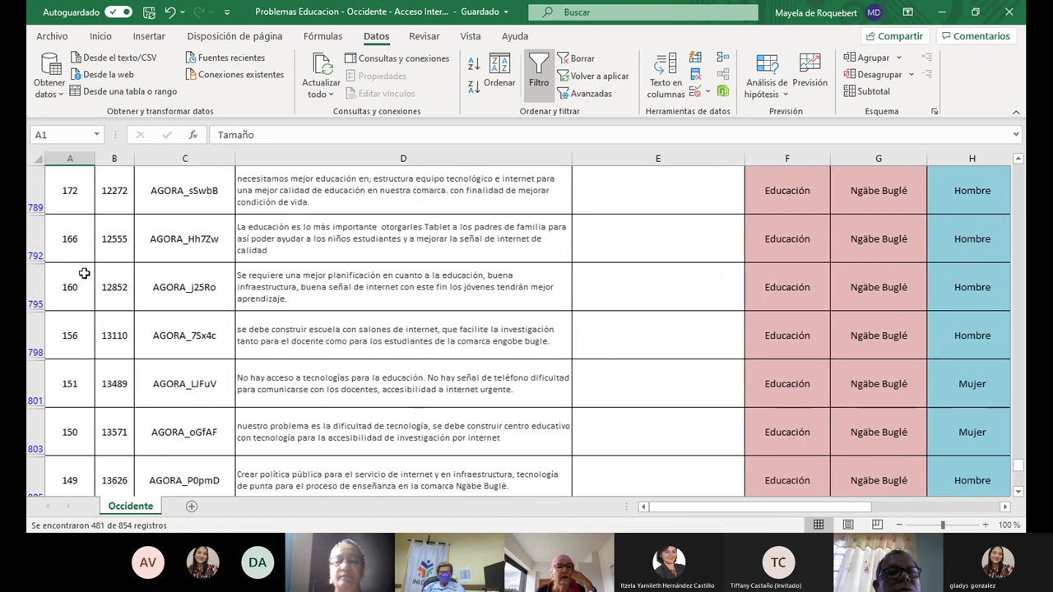
# - Review the filtered internet proposals from the Ngäbe Buglé entries back through Chiriquí and Bocas del Toro to the header row
pyautogui.scroll(-2, 58, 395)
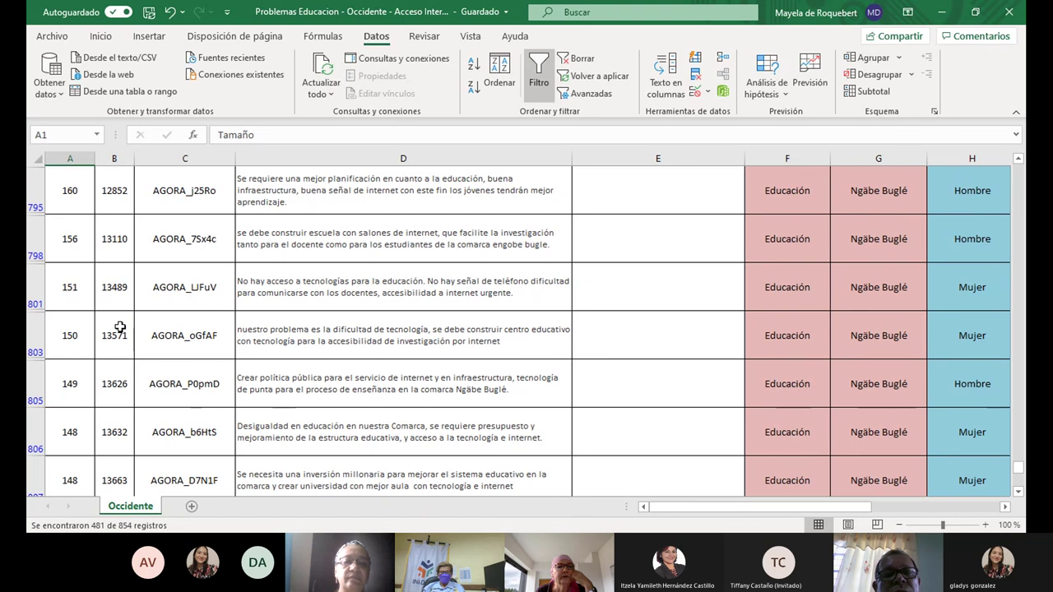
pyautogui.scroll(7, 119, 327)
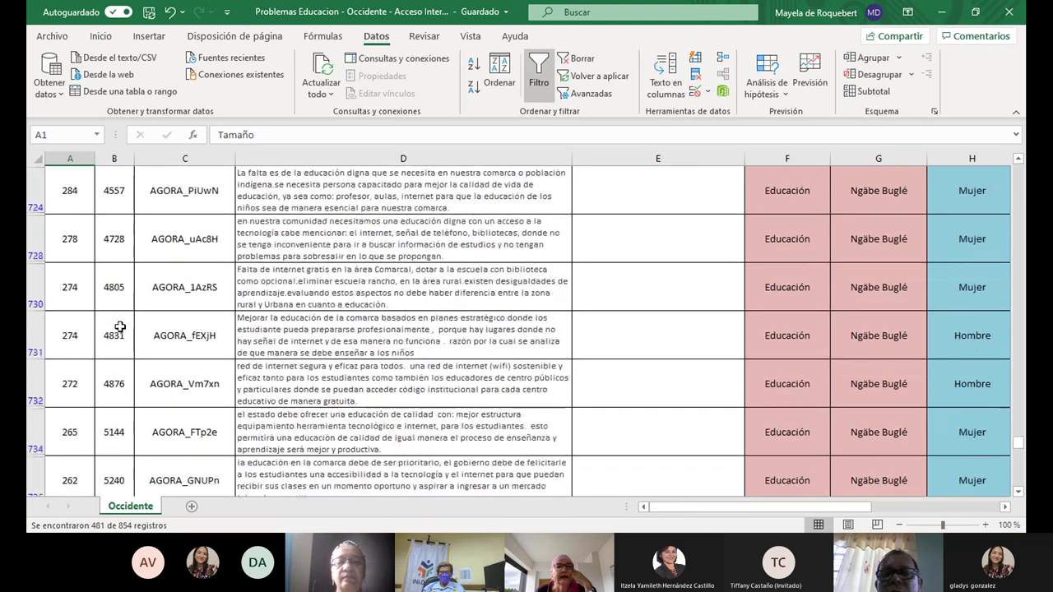
pyautogui.scroll(15, 119, 328)
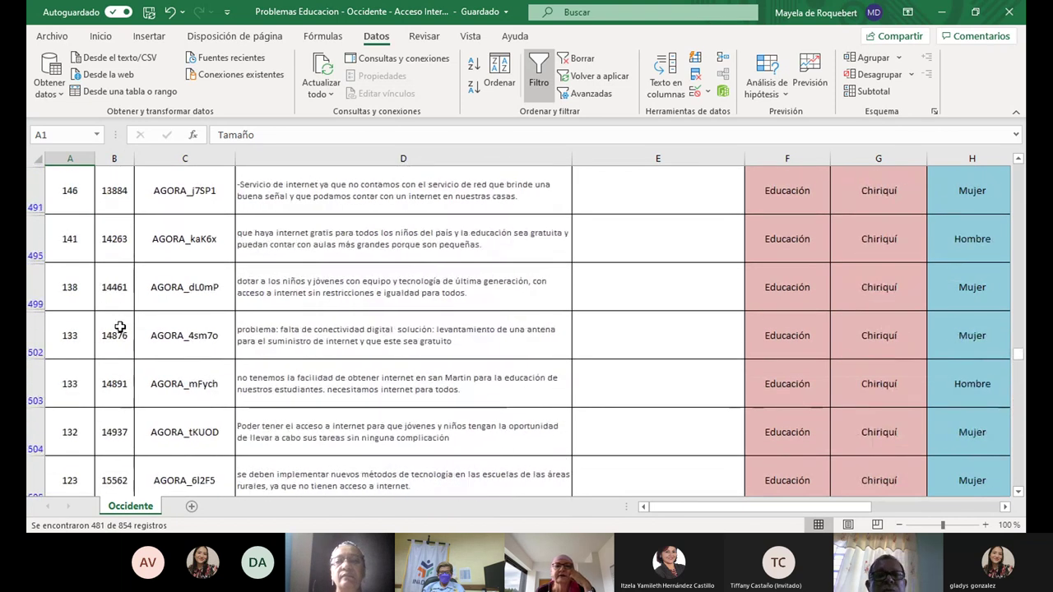
pyautogui.scroll(15, 120, 328)
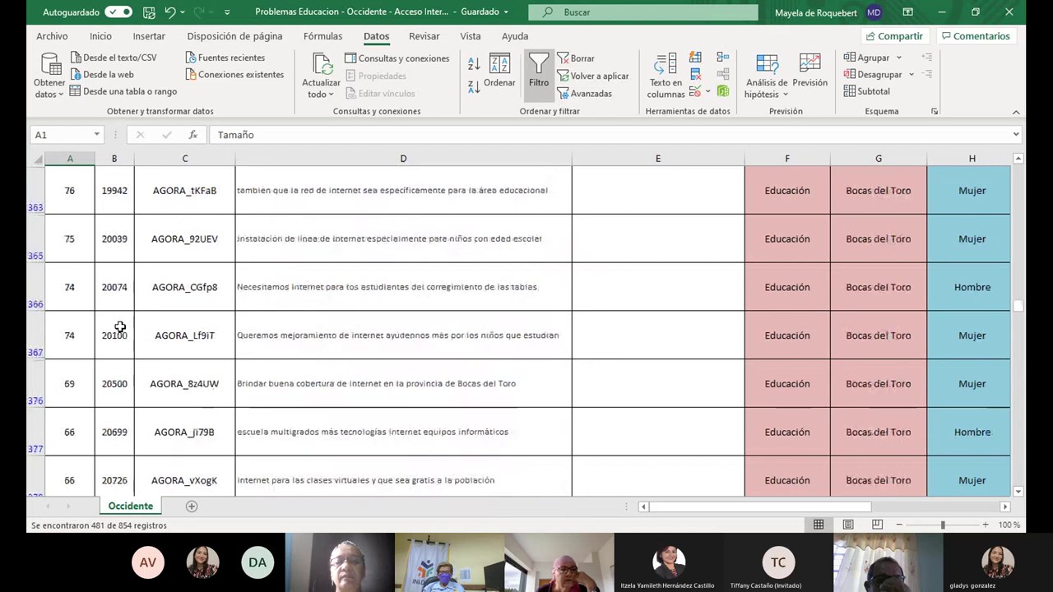
pyautogui.scroll(15, 119, 327)
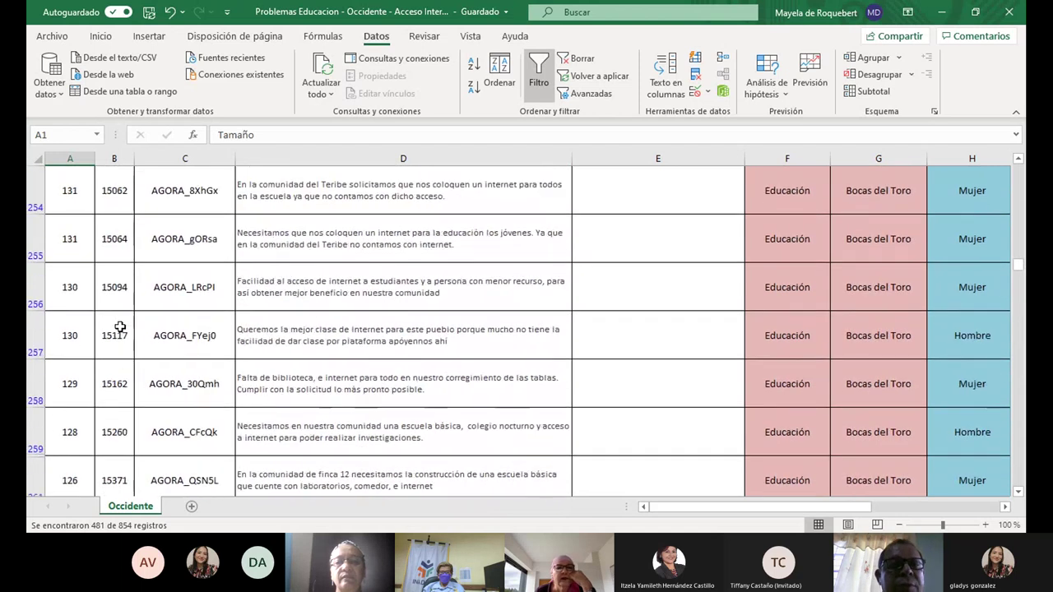
pyautogui.scroll(8, 119, 328)
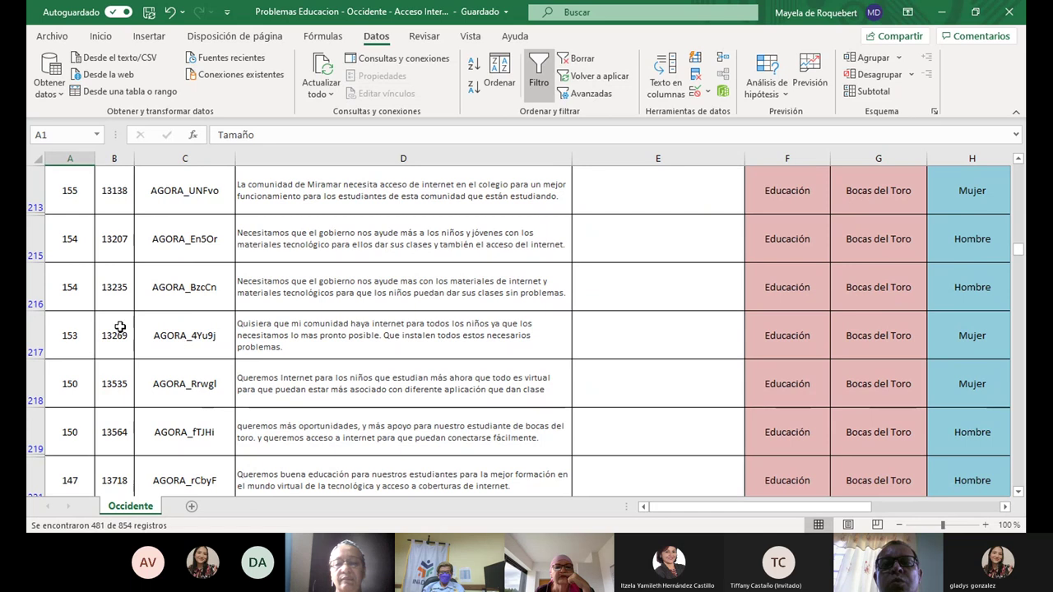
pyautogui.scroll(5, 120, 327)
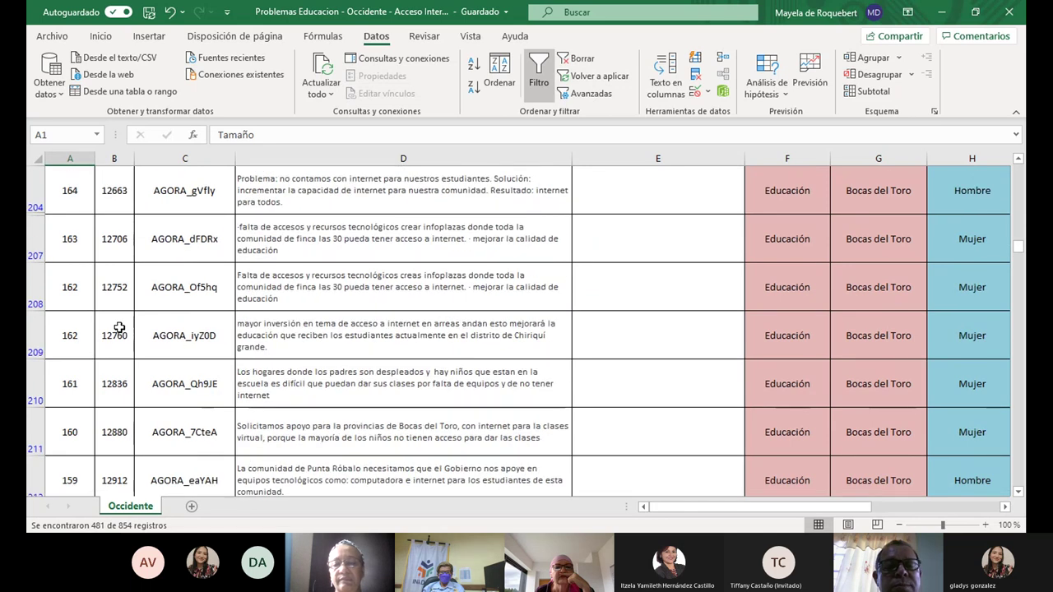
pyautogui.scroll(20, 120, 328)
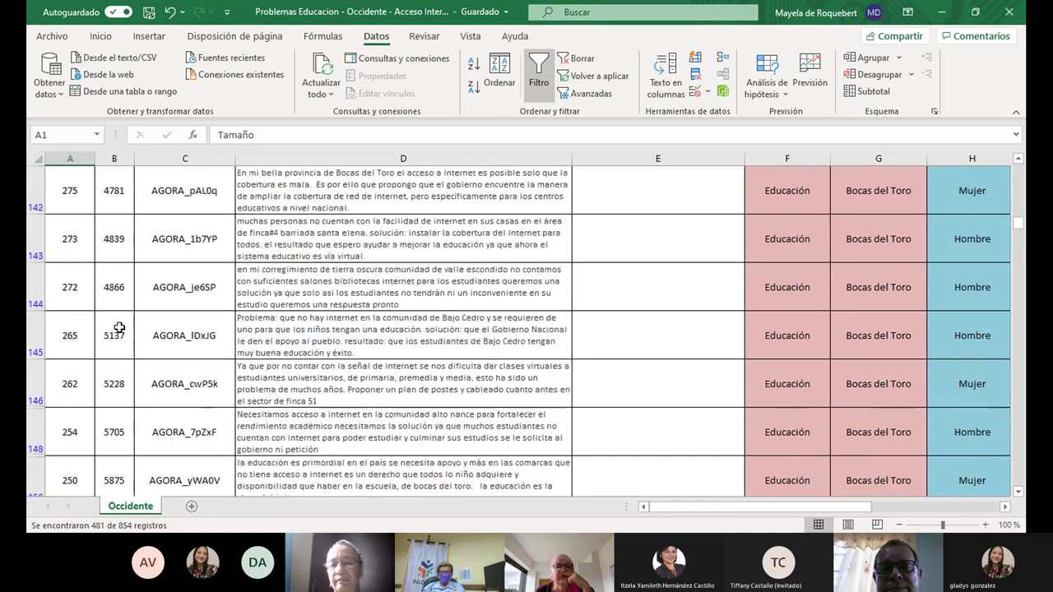
pyautogui.scroll(10, 119, 328)
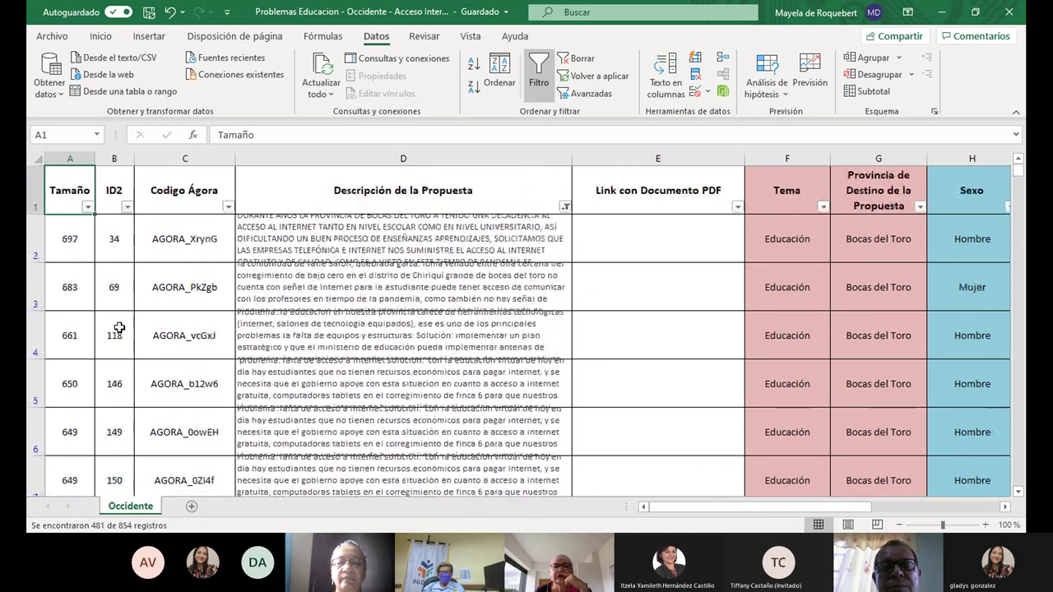